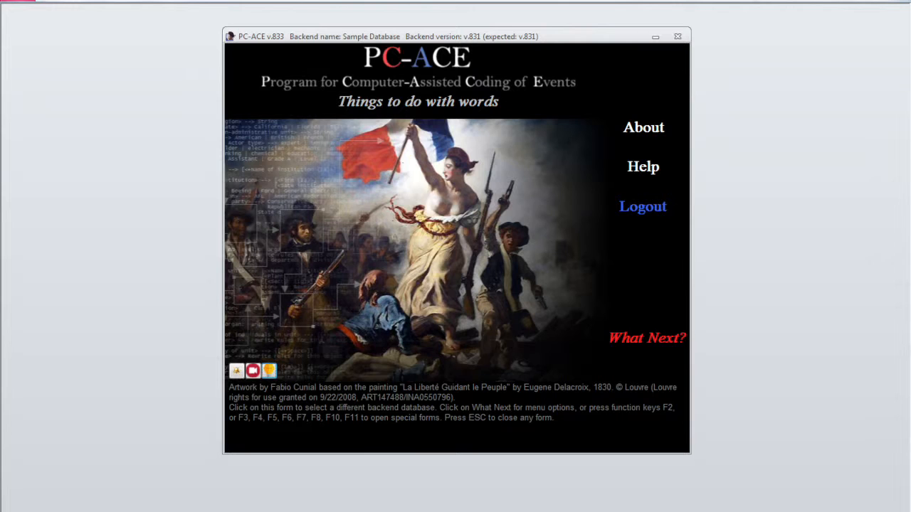
Open the Menu options dialog from the 'What Next?' button on the start screen
left_click(655, 342)
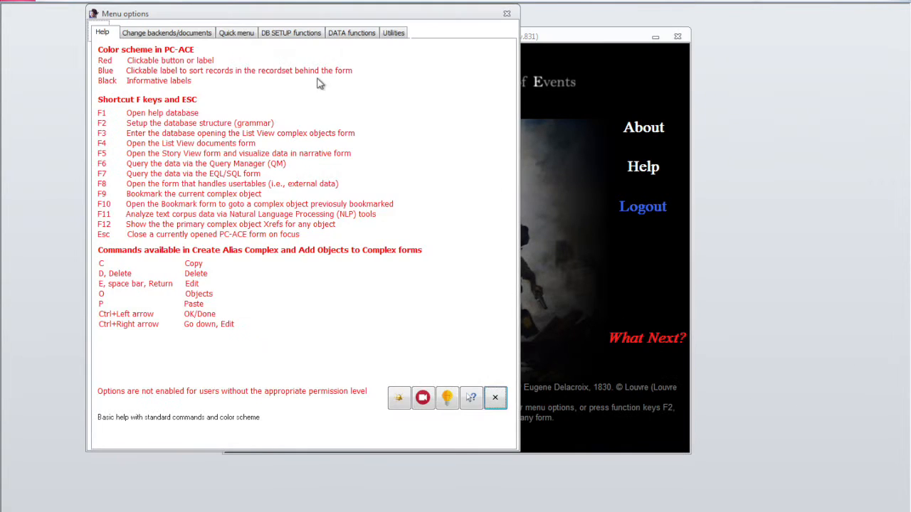
Switch the Menu options dialog to its Quick menu tab
left_click(237, 34)
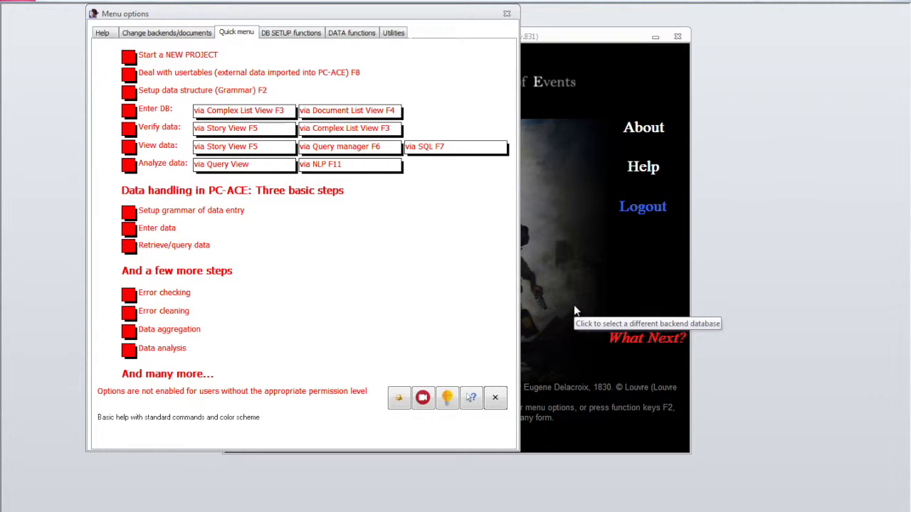
Open the newspaper article list (F4) and load the 02/09/1888 Atlanta Constitution article
key("F4")
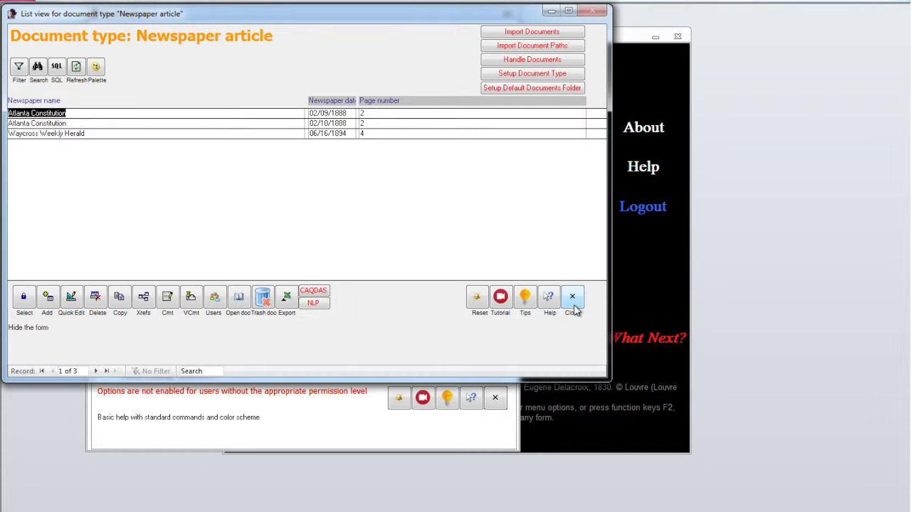
left_click(48, 112)
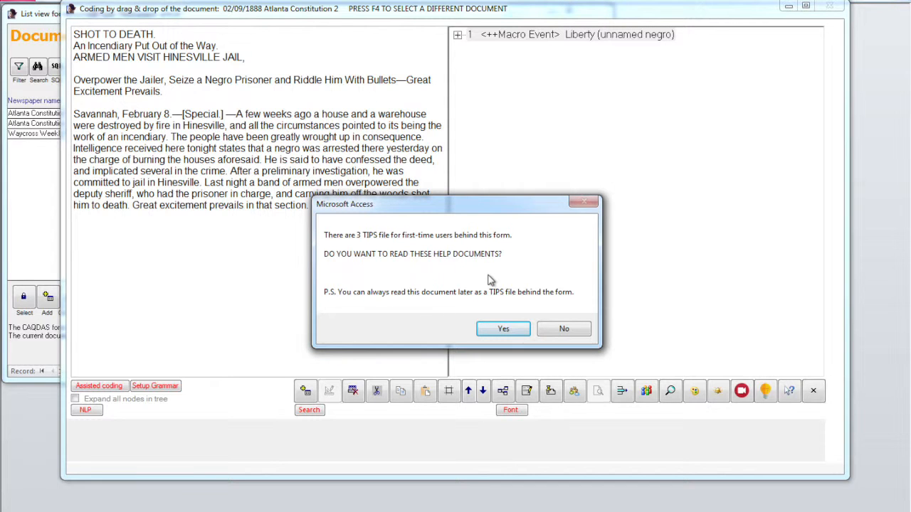
Accept the tips prompts and view the Setup grammar.pdf tip in a repositioned viewer
left_click(503, 329)
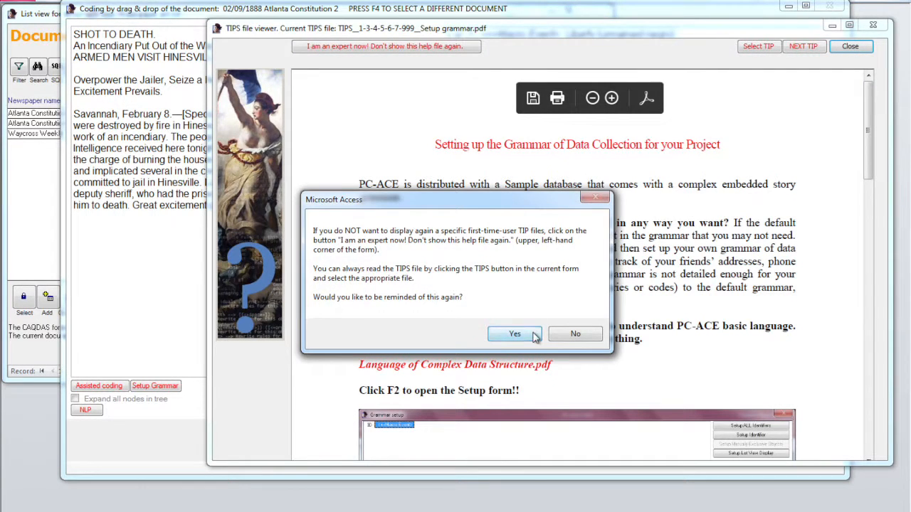
left_click(527, 335)
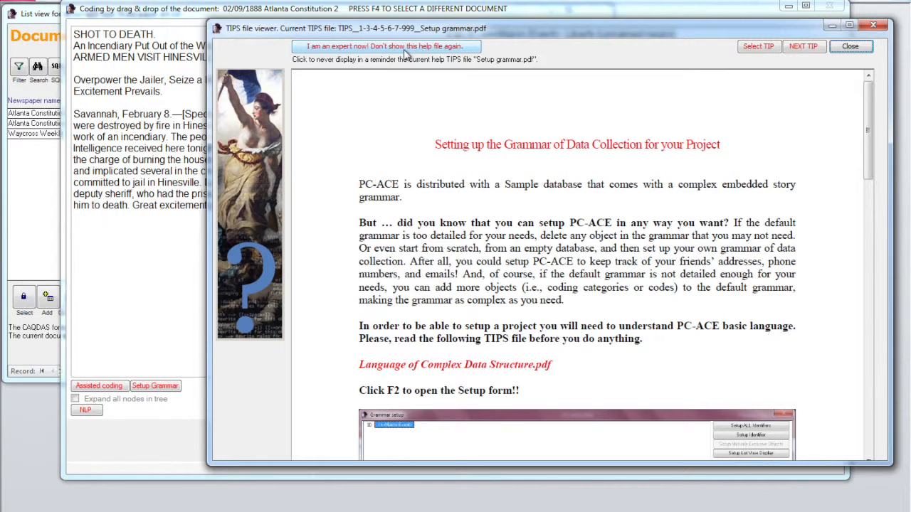
left_click_drag(535, 35, 544, 443)
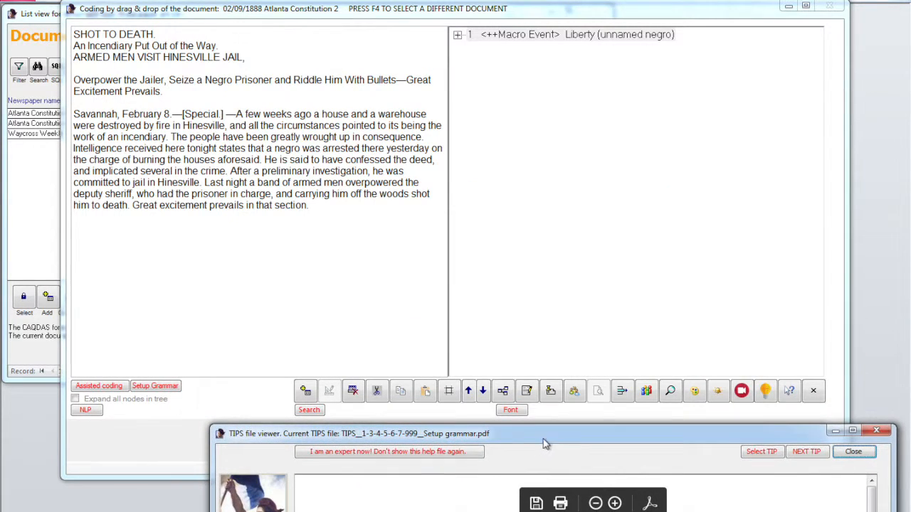
left_click(769, 398)
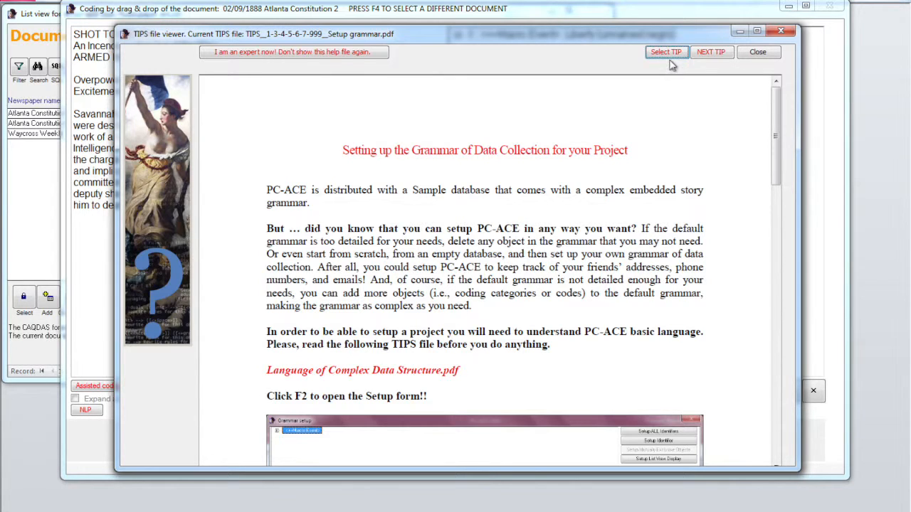
left_click(667, 55)
left_click(638, 52)
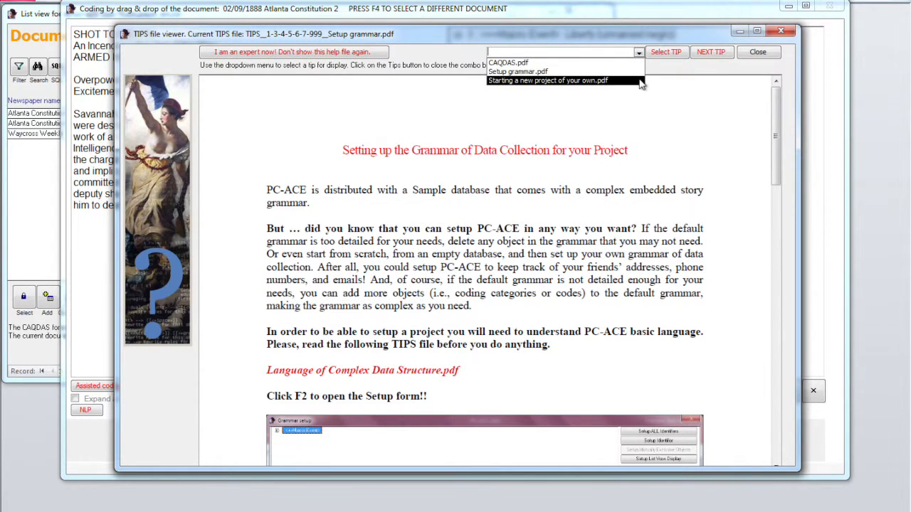
left_click(665, 66)
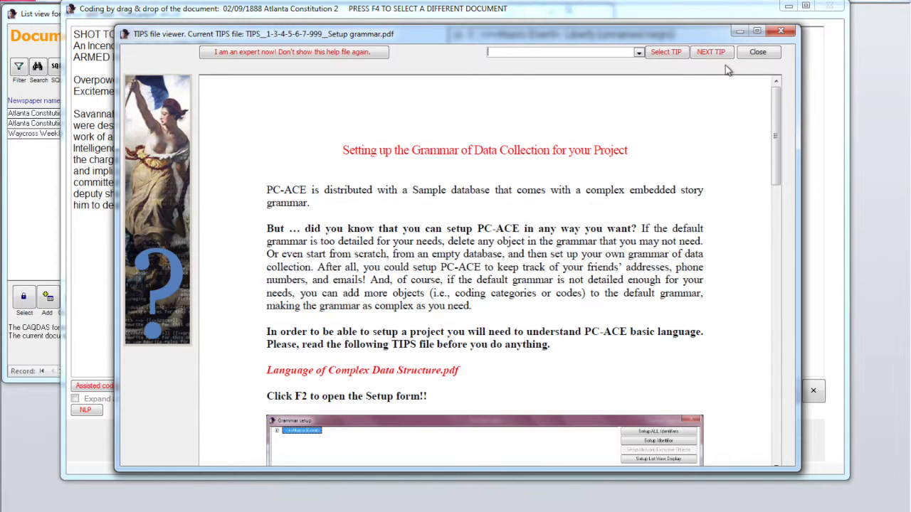
Close the TIPS viewer to return to the Liberty macro event coding form
left_click(765, 56)
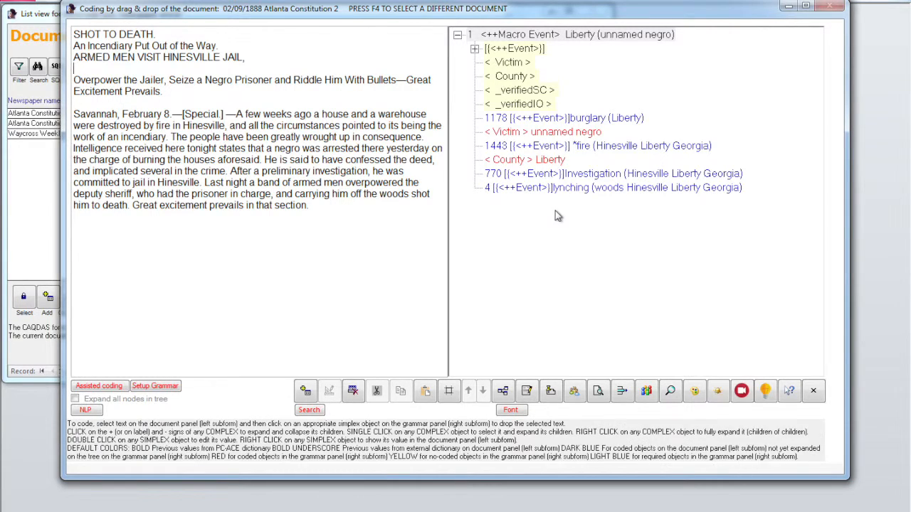
Select 'Prisoner' in the article and drop it onto the Victim node
double_click(260, 79)
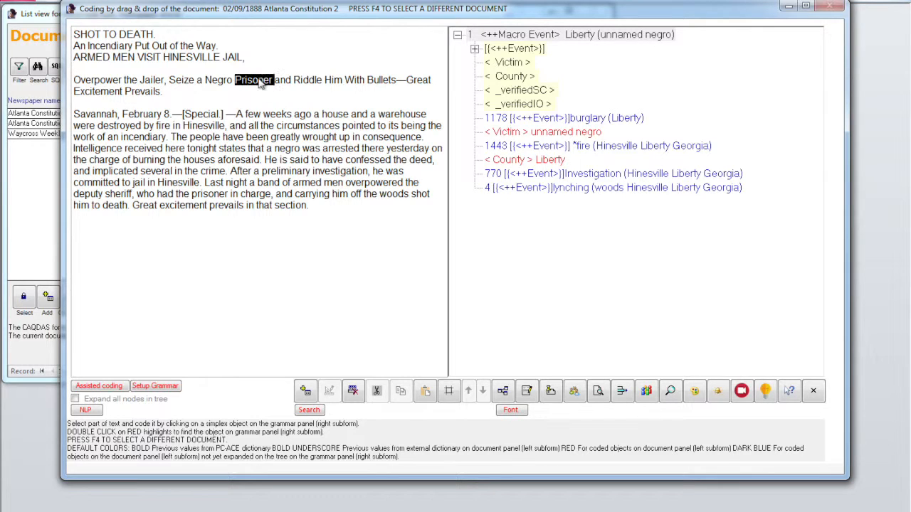
left_click(500, 64)
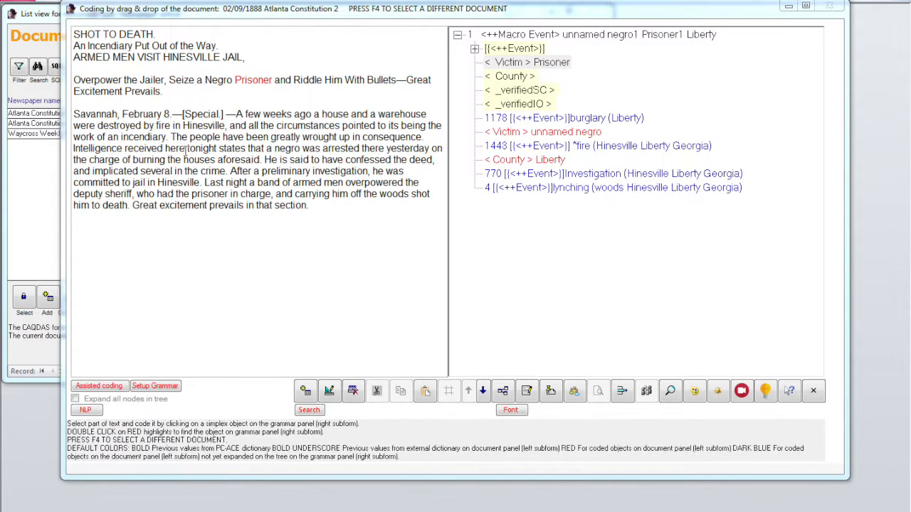
Enable assisted coding for simplex objects without resetting the reminders, keeping reminders on
left_click(99, 387)
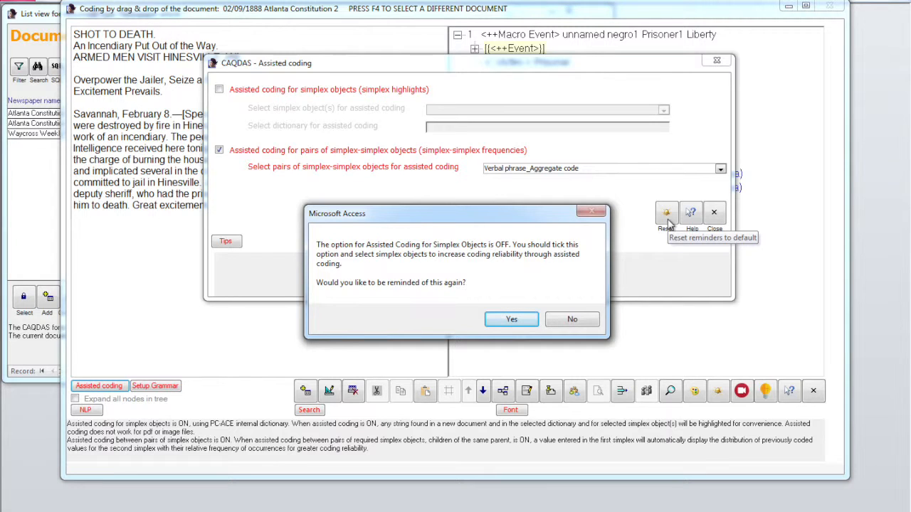
left_click(509, 320)
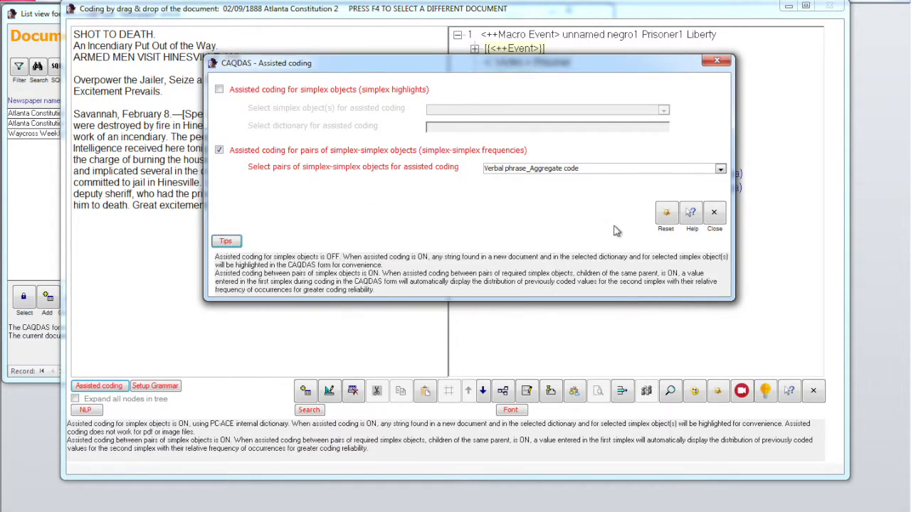
left_click(664, 215)
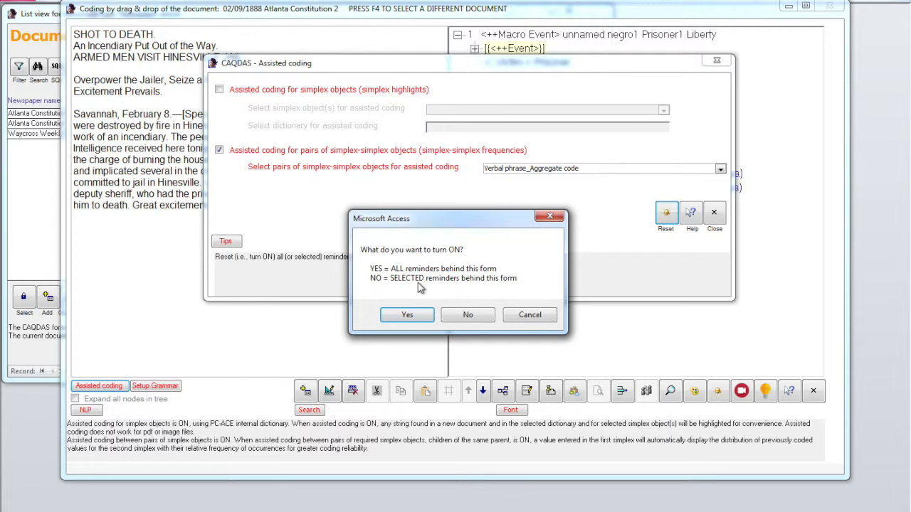
left_click(529, 315)
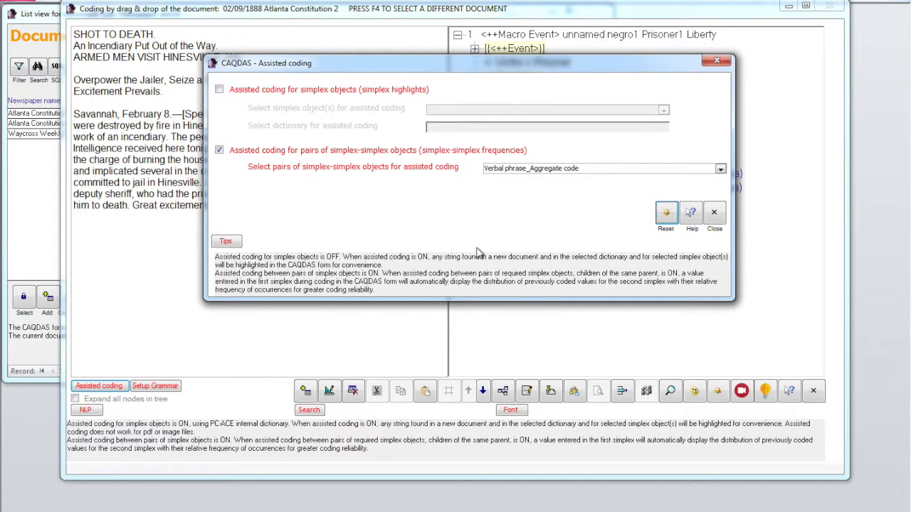
left_click(220, 90)
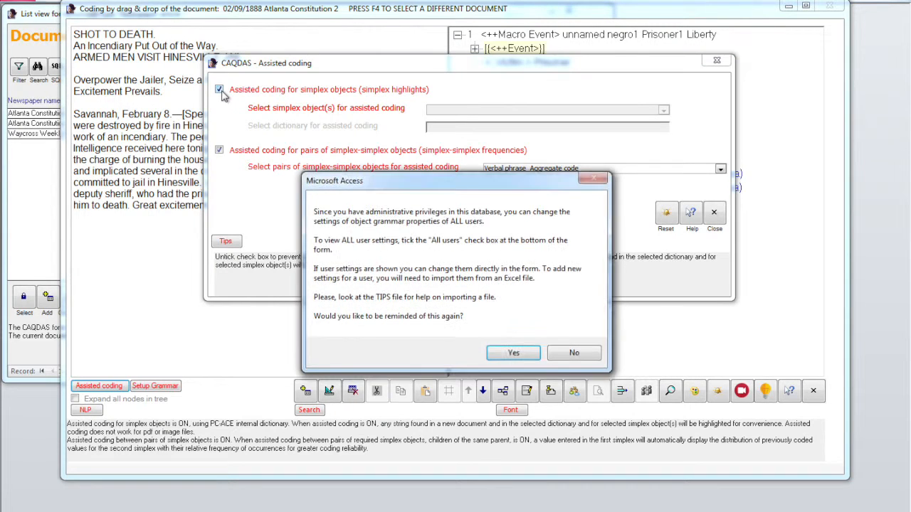
left_click(513, 353)
left_click_drag(740, 138, 732, 397)
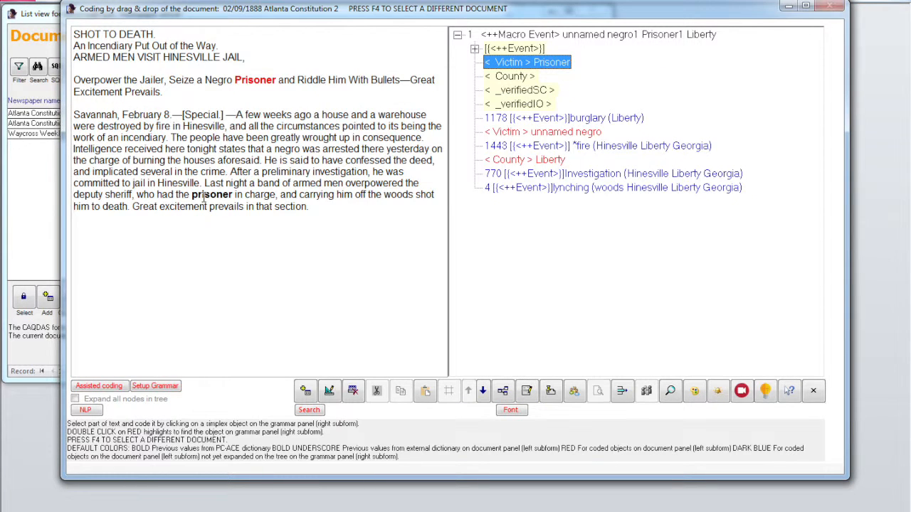
Check which object the word 'prisoner' in the article is coded as
left_click(203, 198)
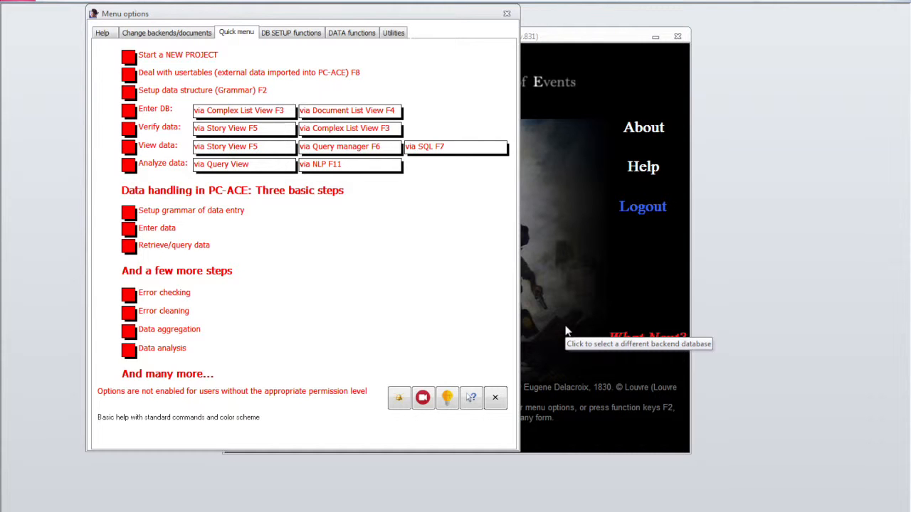
Open Grammar setup (F2), skip the help documents, and expand the Event node
key("F2")
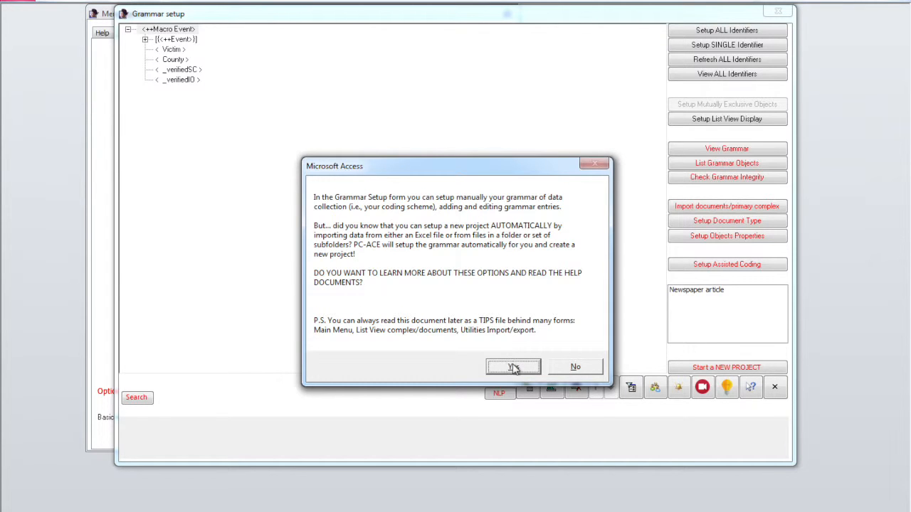
left_click(565, 372)
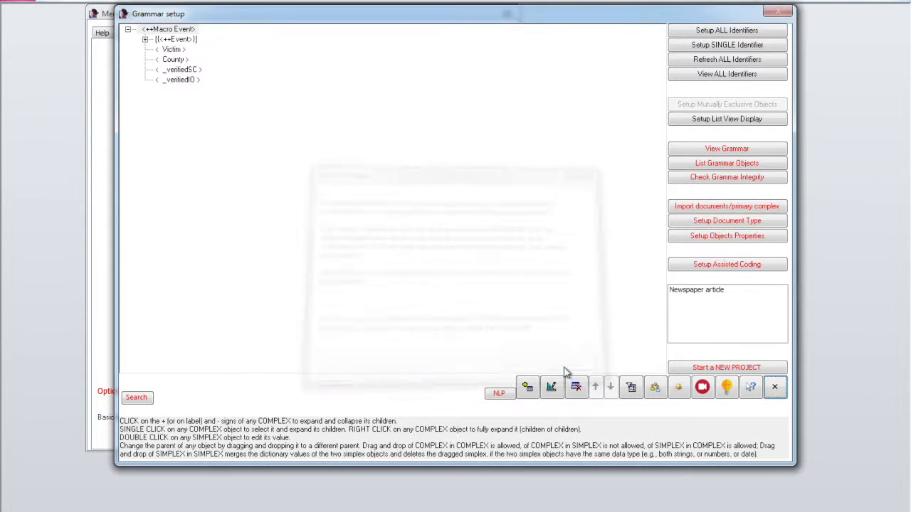
left_click(178, 39)
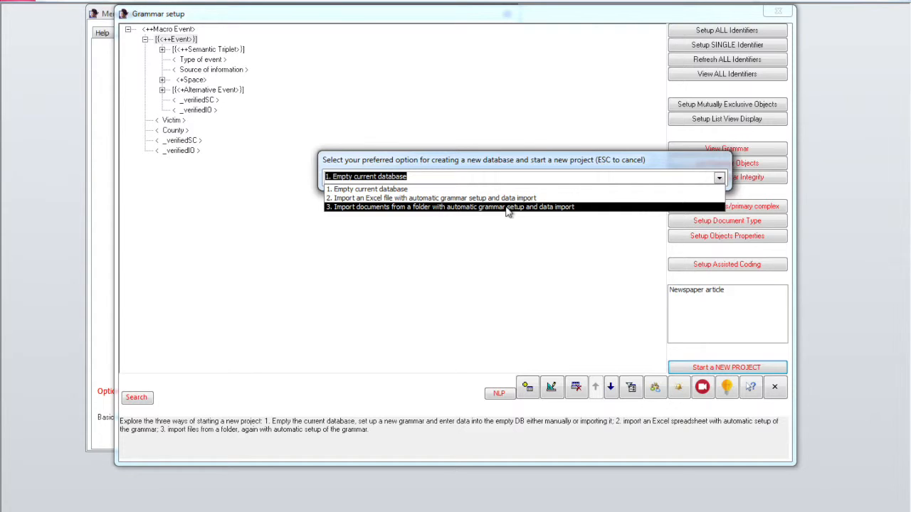
key("Escape")
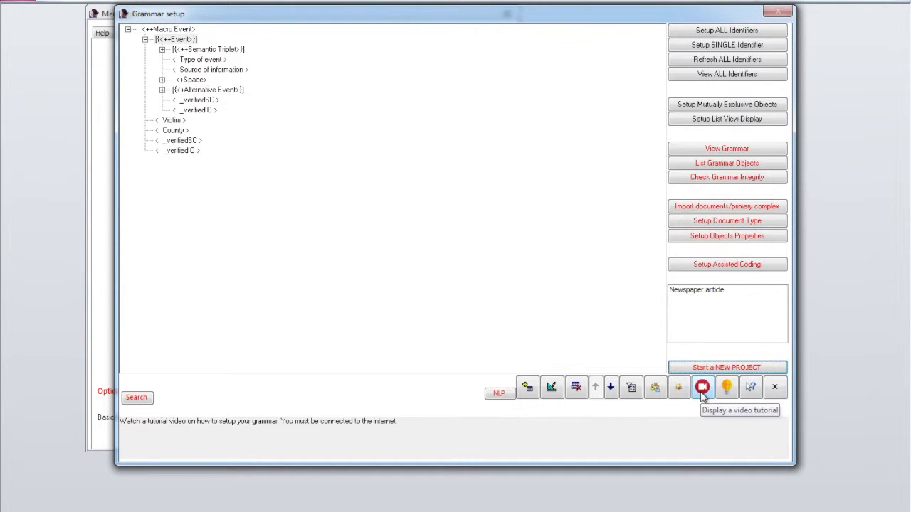
Close Grammar setup and show the DATA functions tab of Menu options
left_click(787, 389)
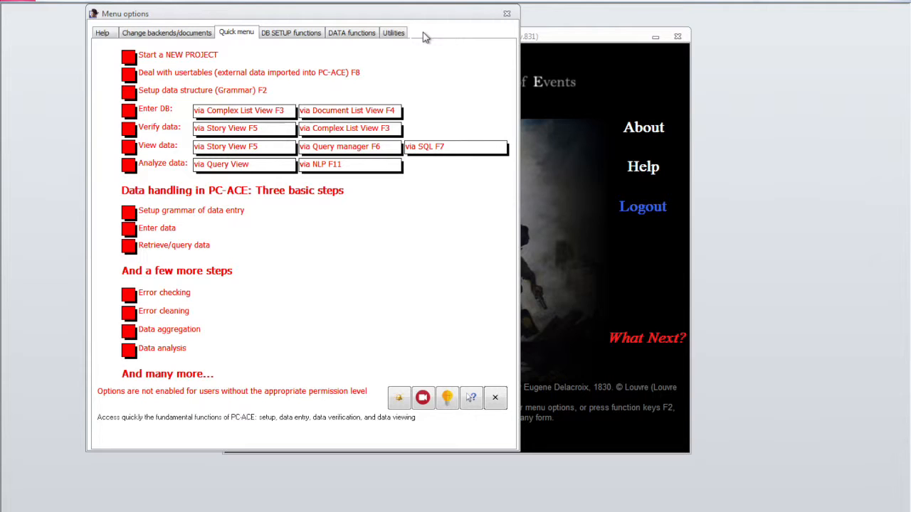
left_click(364, 33)
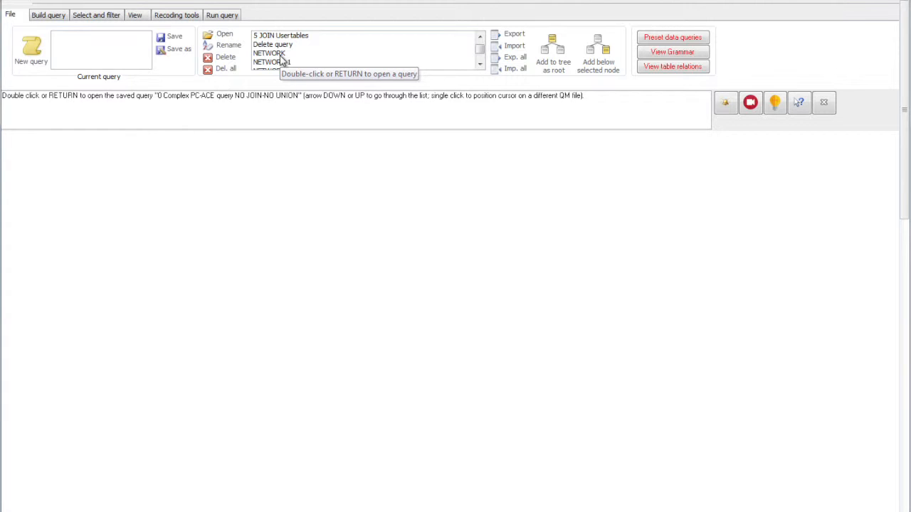
Load the saved NETWORK query, then zoom out and pan to show its Semantic Triplet root
double_click(282, 62)
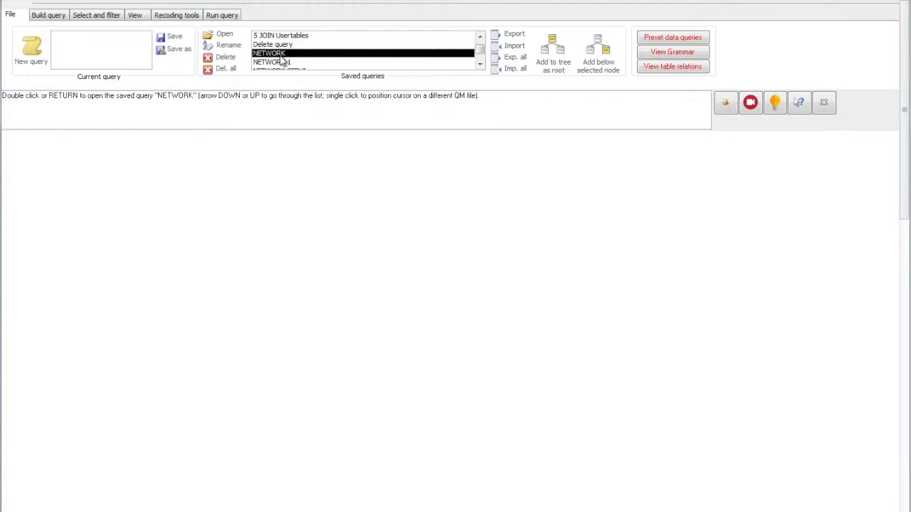
left_click(71, 49)
left_click_drag(130, 204, 123, 279)
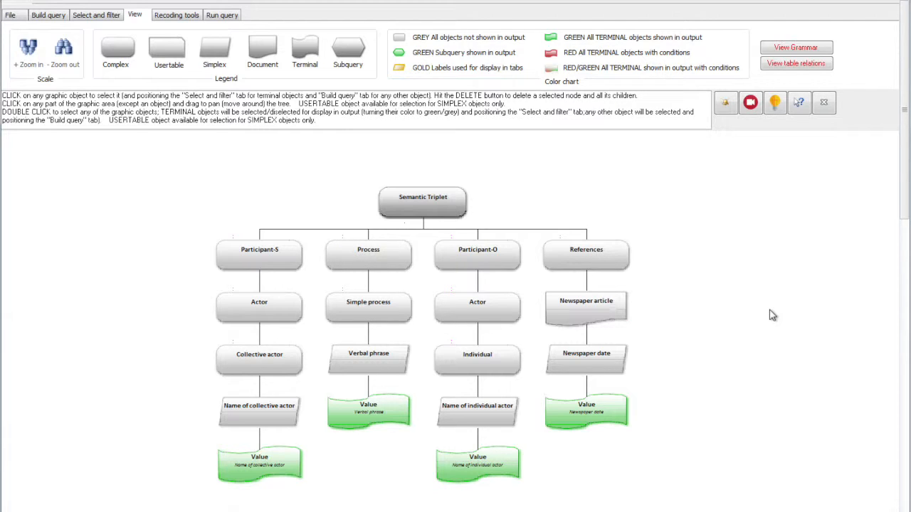
Execute the Semantic Triplet query from the Run query page to produce its 66-record results table
left_click(221, 14)
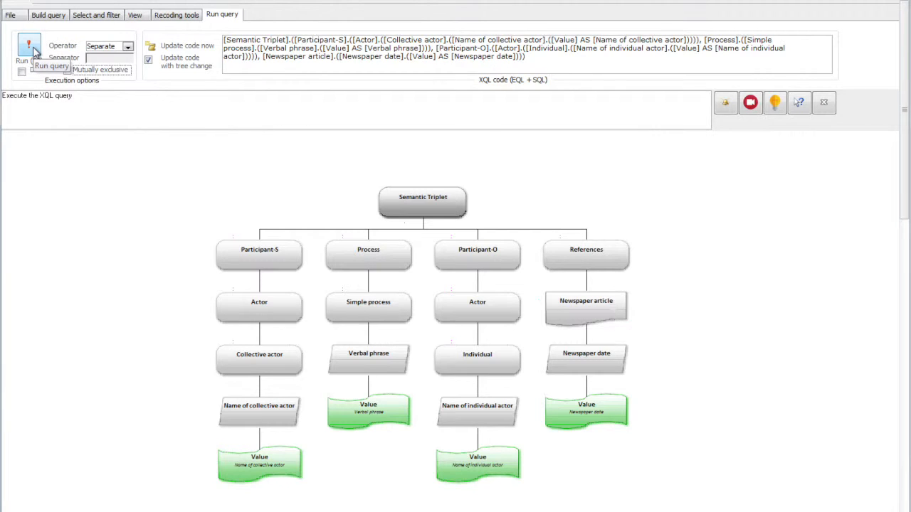
left_click(29, 47)
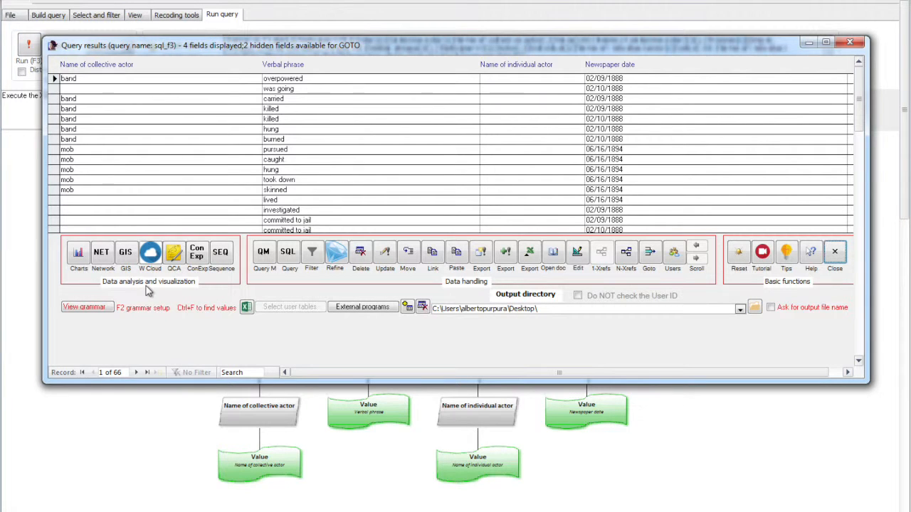